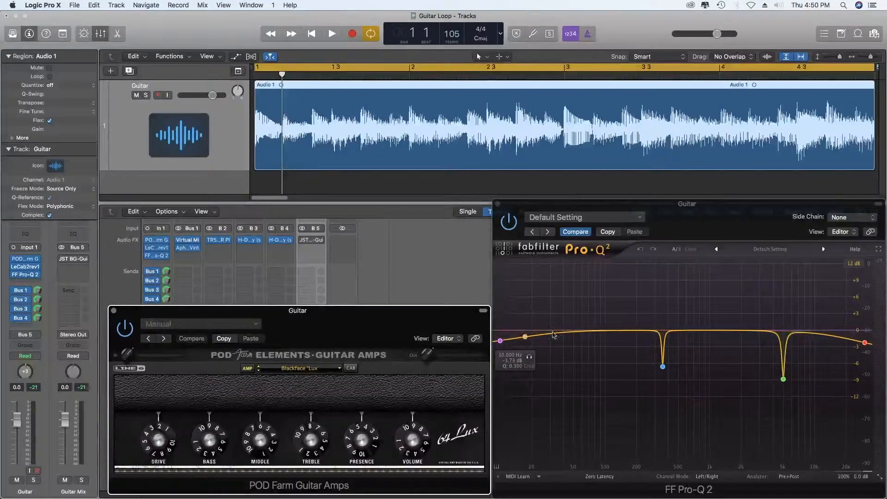
- Close the Pro-Q 2 and POD Farm Guitar Amps plug-in windows and play the guitar loop with the effect buses muted
click(497, 203)
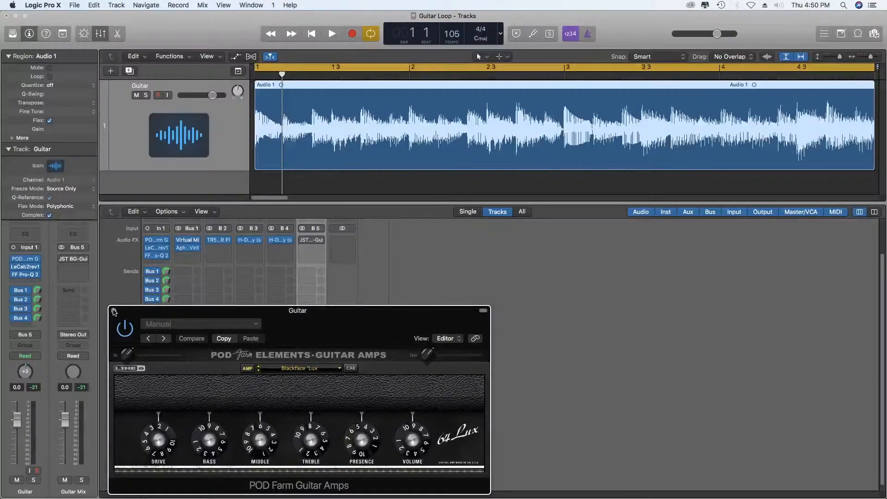
click(114, 311)
key(space)
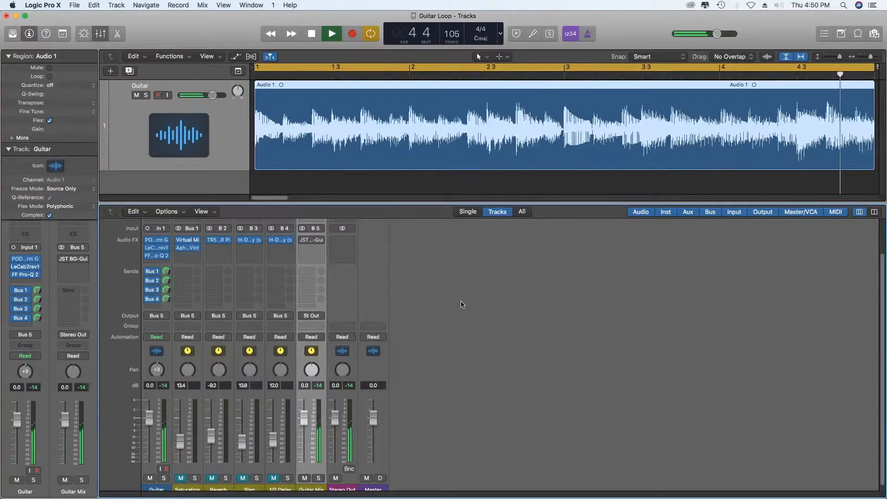
key(space)
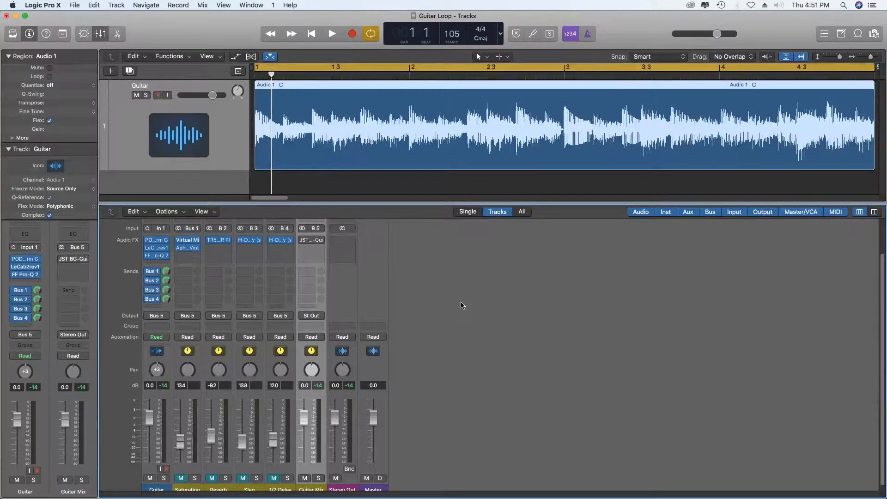
- Select the Saturation channel and examine its Virtual Mix Rack plug-in, placing the window clear of the mixer channels
drag(227, 471, 275, 474)
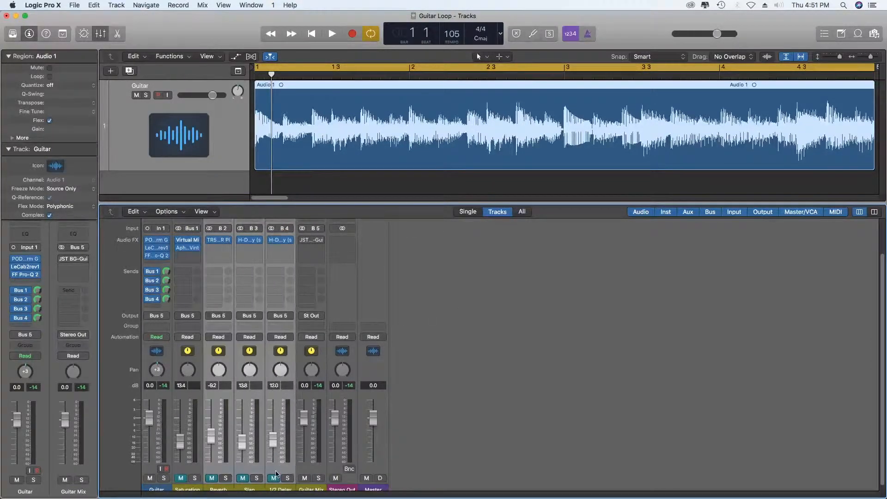
click(196, 474)
scroll(197, 475, down, 1)
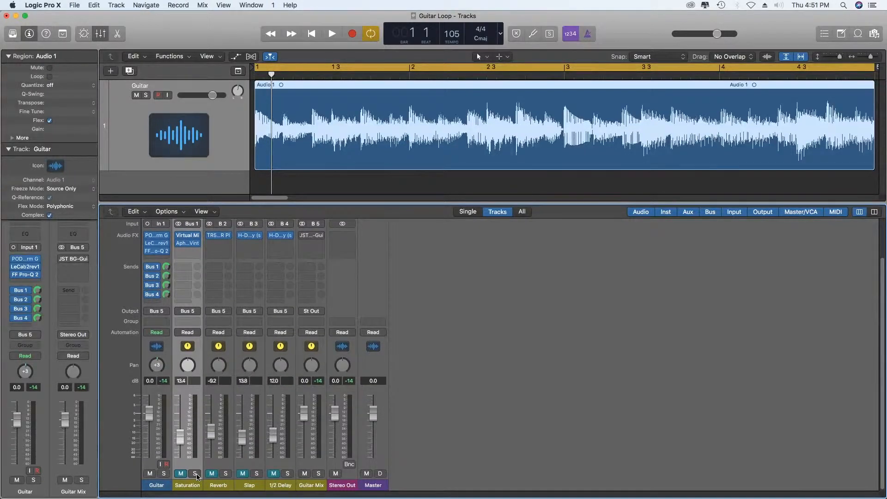
scroll(182, 475, up, 3)
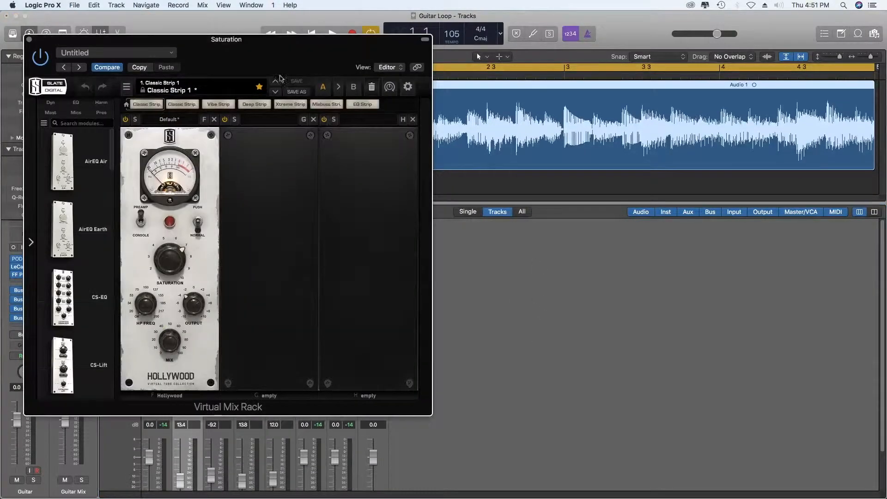
drag(284, 57, 737, 141)
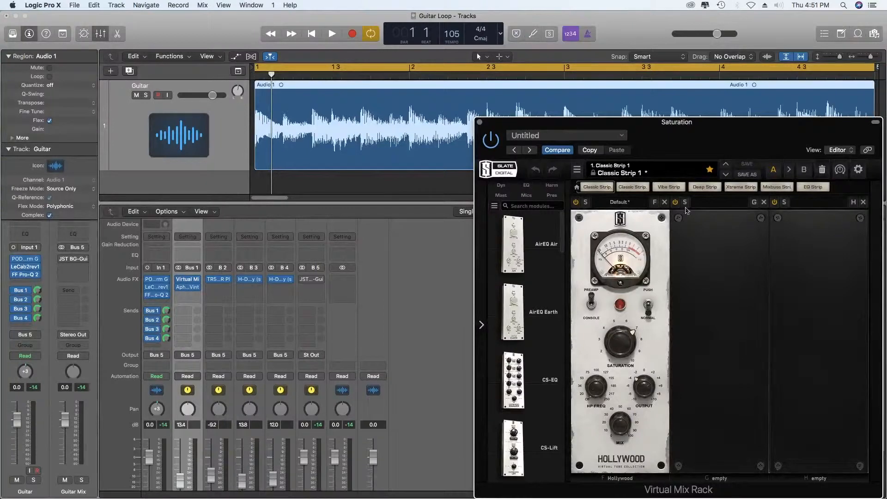
scroll(529, 338, down, 10)
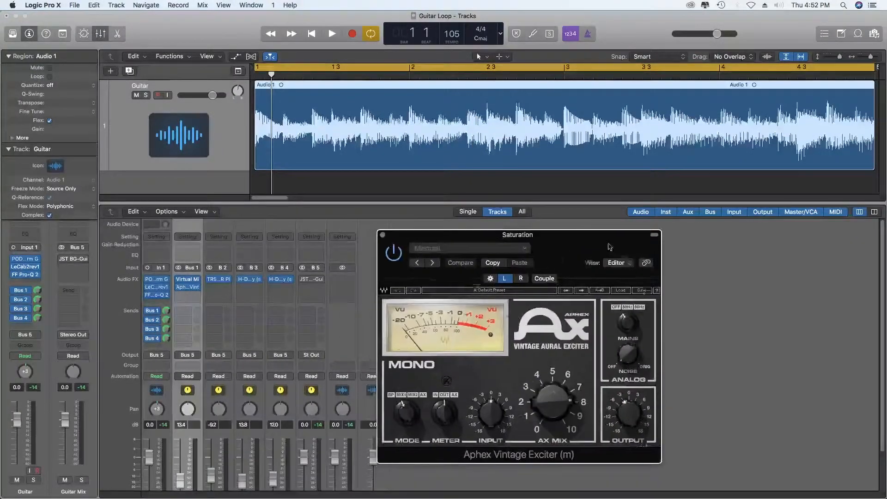
- Examine the Aphex Vintage Exciter settings on the Saturation channel and close the plug-in window
drag(609, 244, 628, 237)
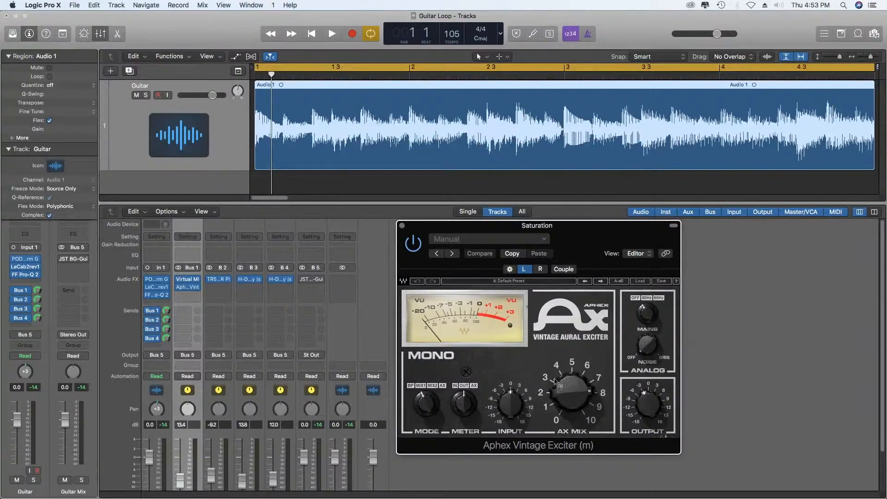
mouse_move(645, 389)
click(400, 226)
- Unmute and solo the Saturation channel, listen to the loop with it soloed and unsoloed, and stop playback
scroll(187, 355, down, 3)
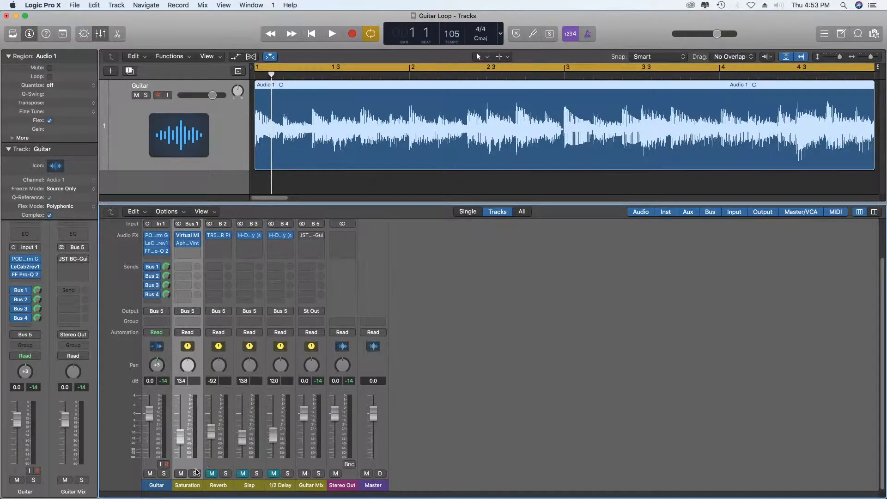
click(196, 475)
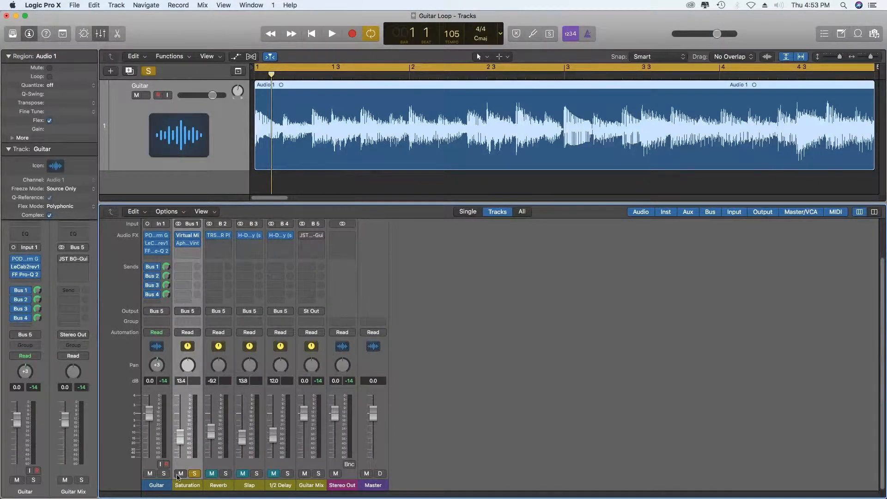
key(space)
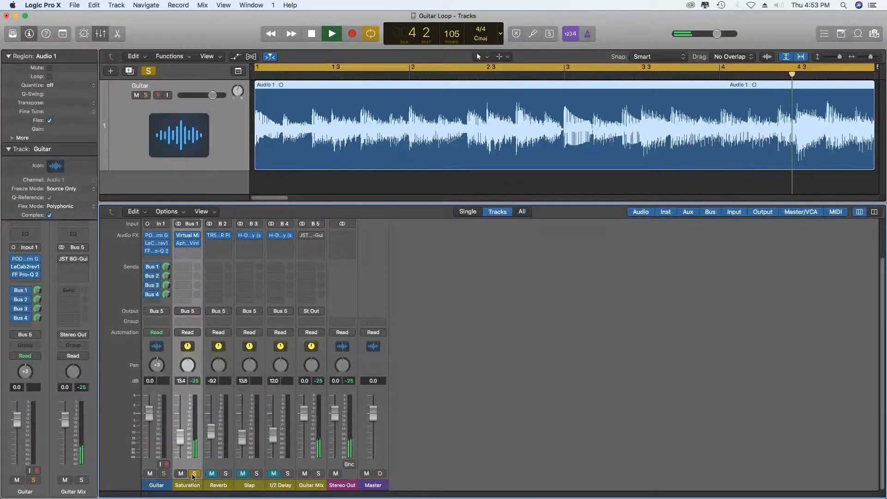
click(195, 474)
key(space)
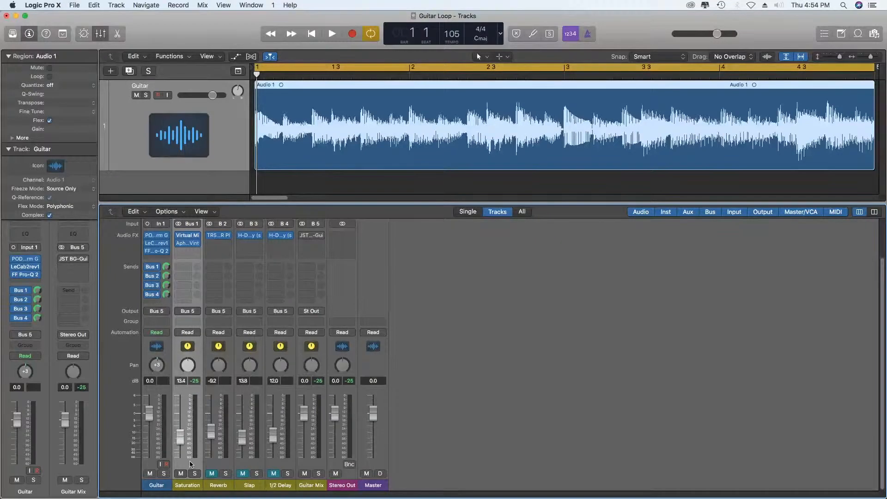
- Unmute the Reverb channel with Saturation muted, and examine its TR5 CSR Plate plug-in beside the mixer channels
click(211, 473)
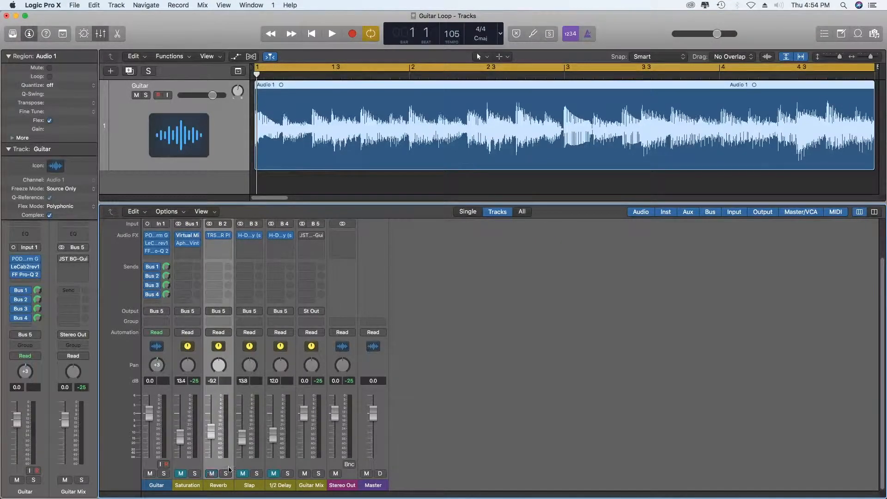
scroll(229, 466, up, 3)
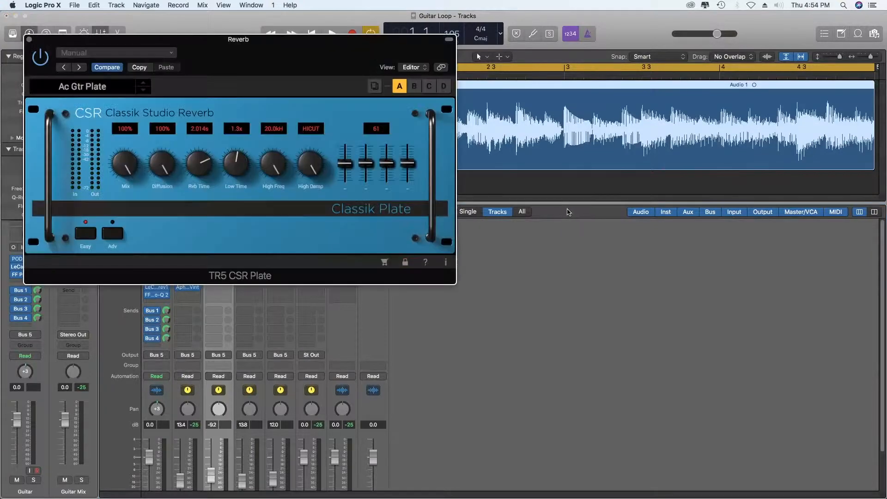
drag(324, 47, 718, 207)
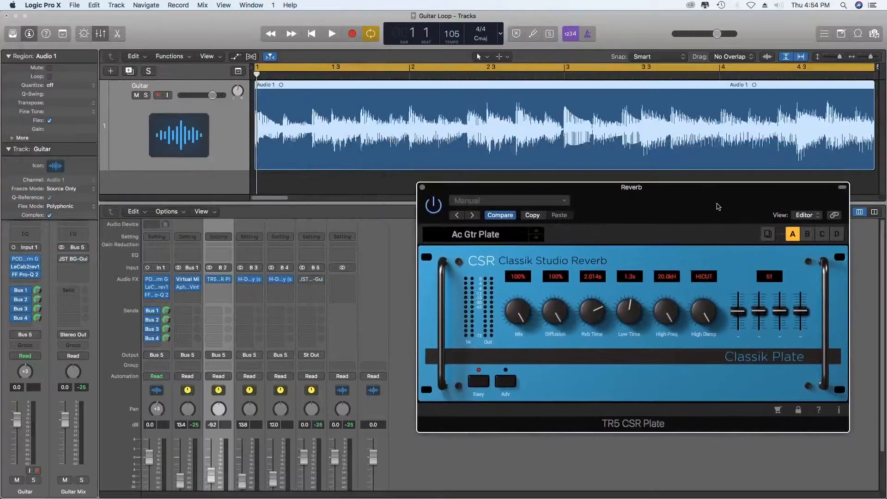
click(423, 187)
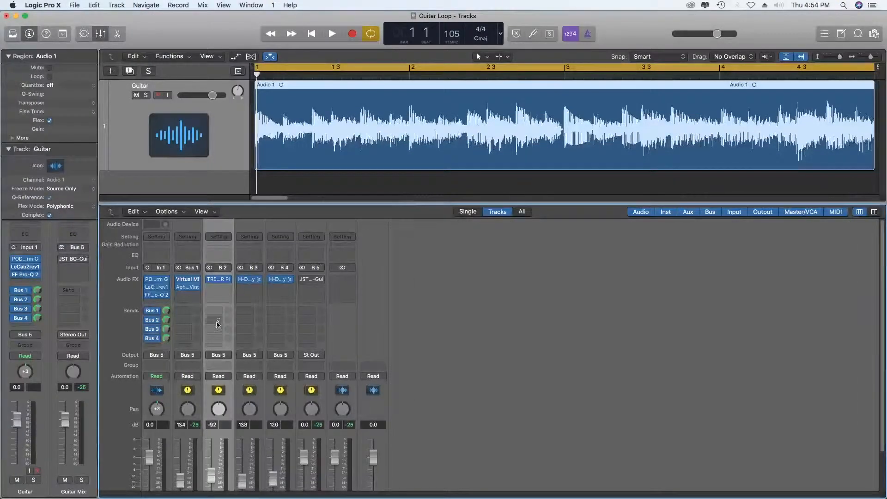
click(219, 280)
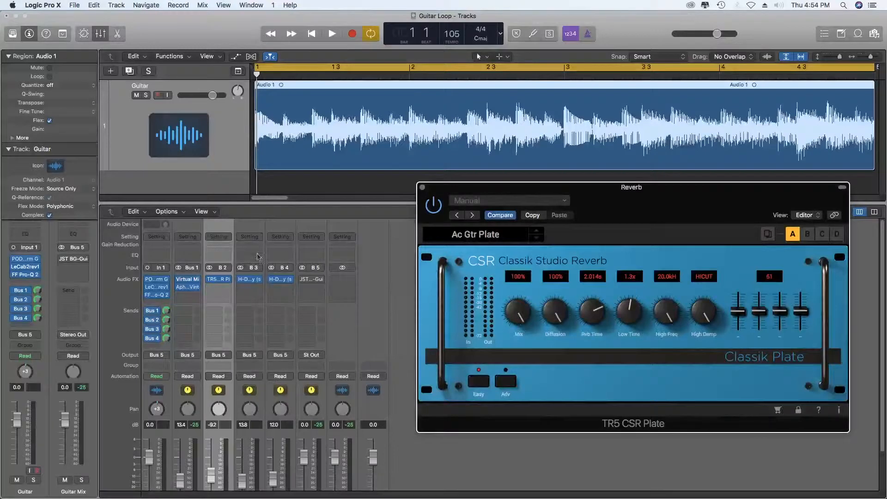
- Solo the Reverb channel and play the guitar loop to hear the plate reverb, then stop playback
scroll(214, 315, down, 3)
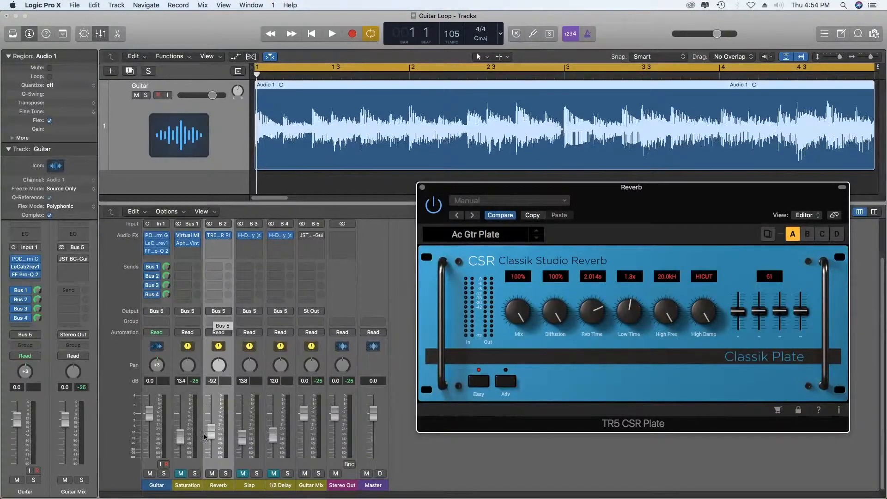
click(219, 465)
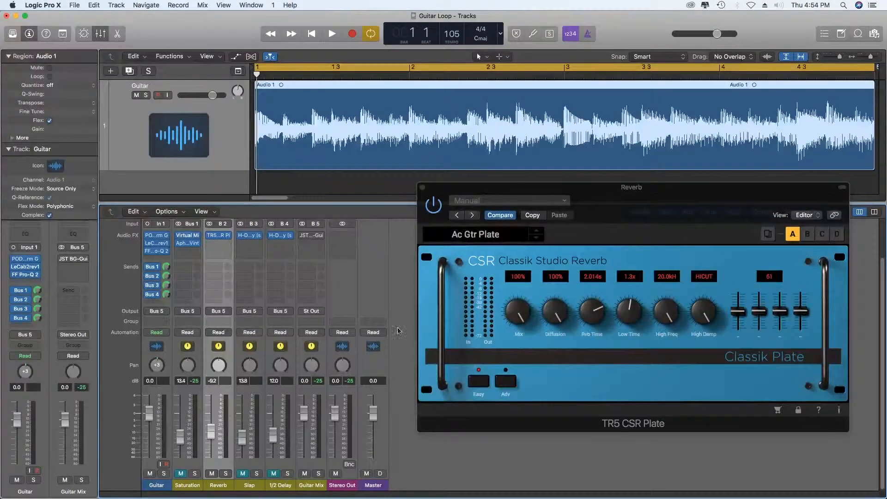
click(225, 474)
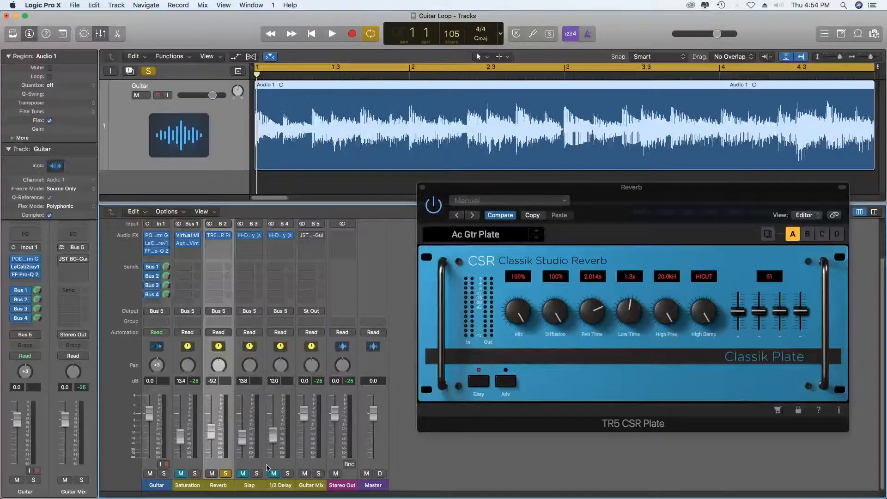
key(space)
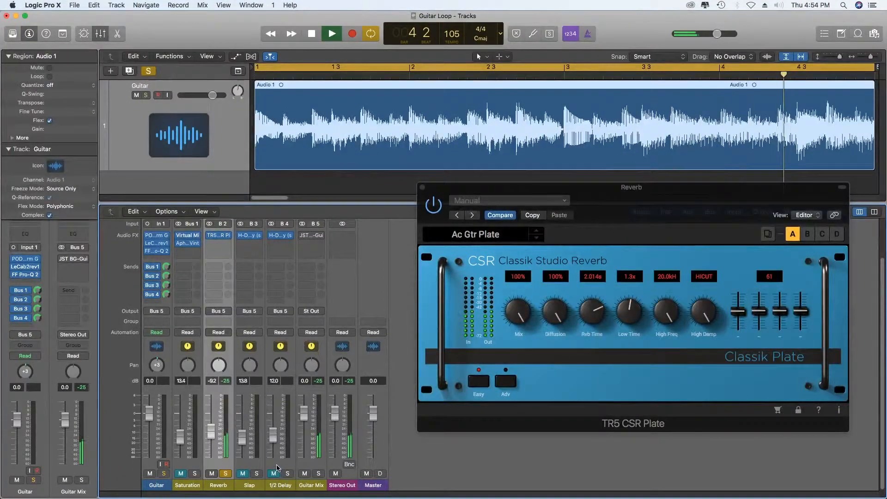
key(space)
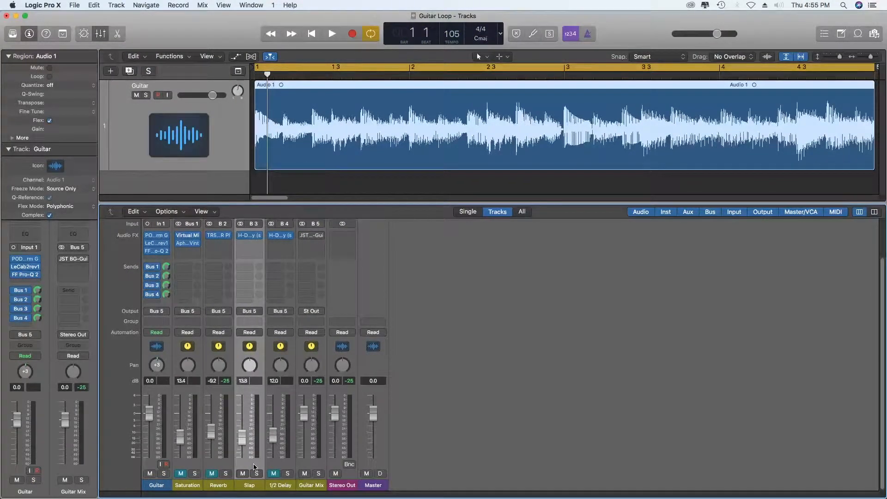
- Examine the H-Delay settings on the Slap channel with the window moved beside the mixer, and close it
click(251, 238)
drag(251, 50, 658, 234)
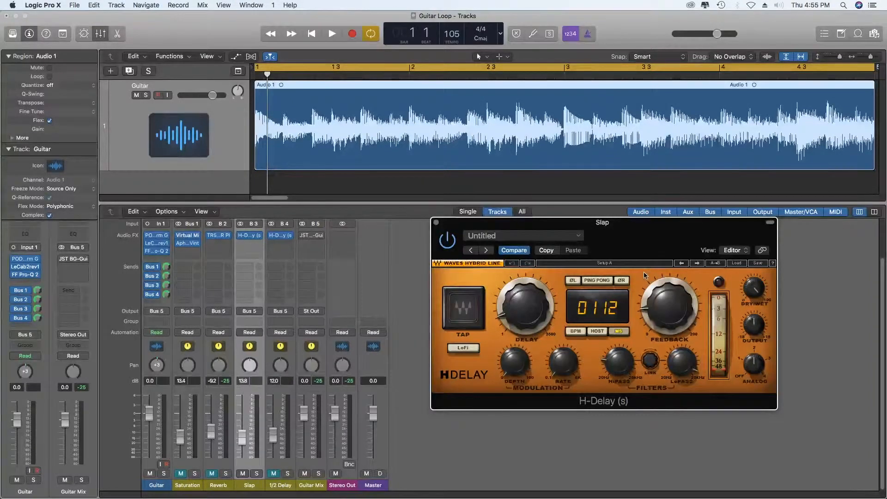
mouse_move(662, 300)
click(437, 226)
- Solo the Slap channel and play the guitar loop to hear the slap delay, then stop playback
key(s)
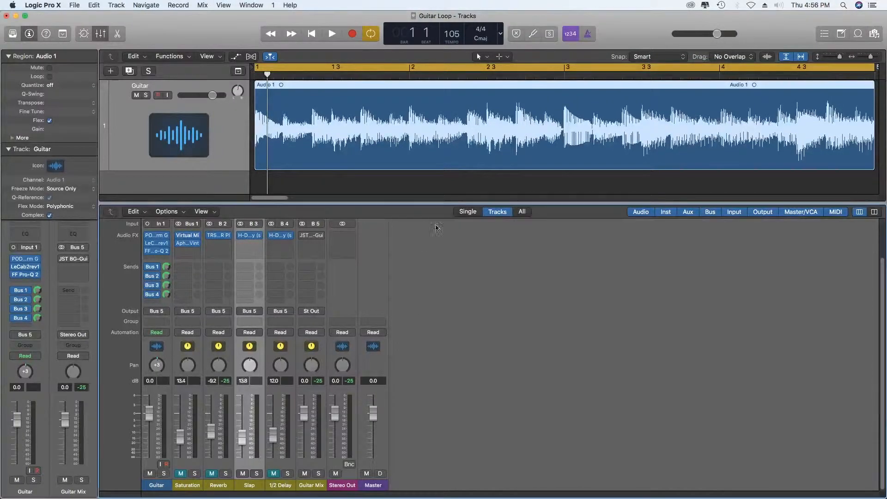
key(space)
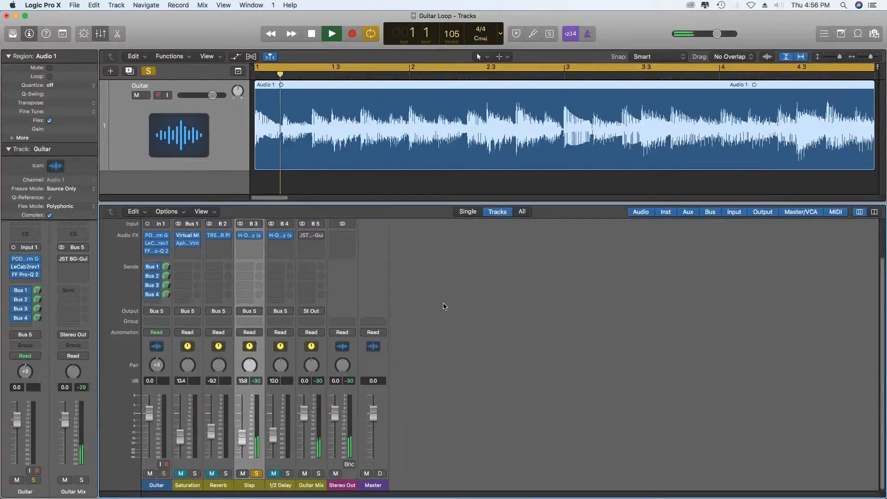
key(space)
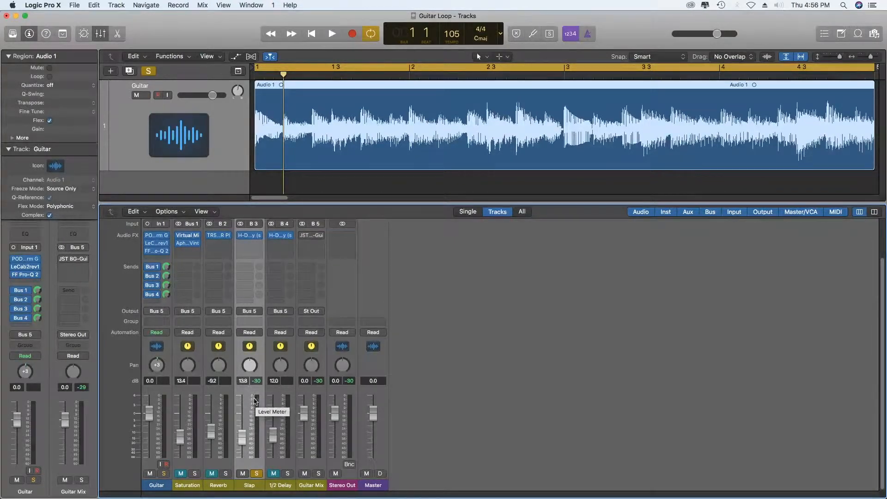
- Examine the delay, feedback and filter settings of the H-Delay plug-in on the 1/2 Delay channel, and close it
click(280, 235)
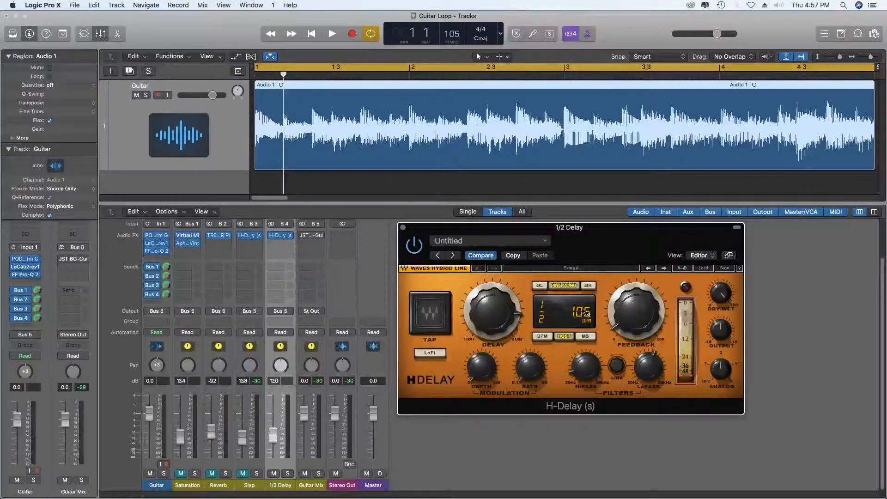
mouse_move(623, 329)
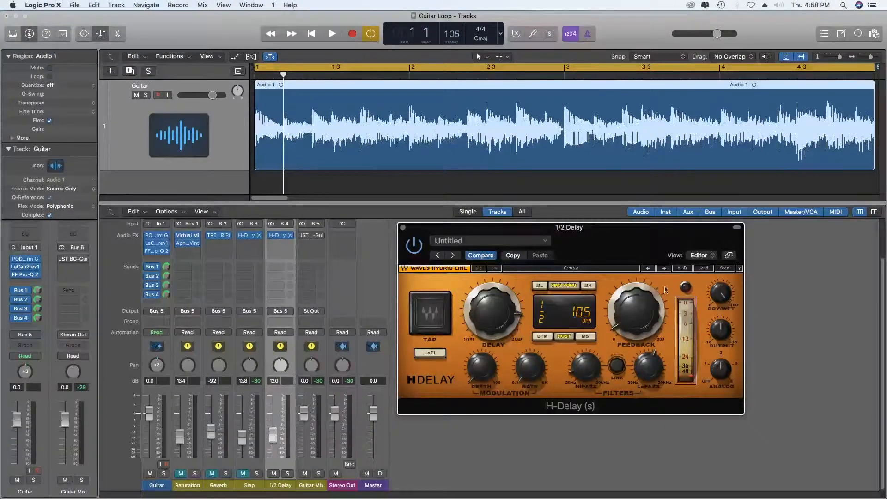
mouse_move(668, 303)
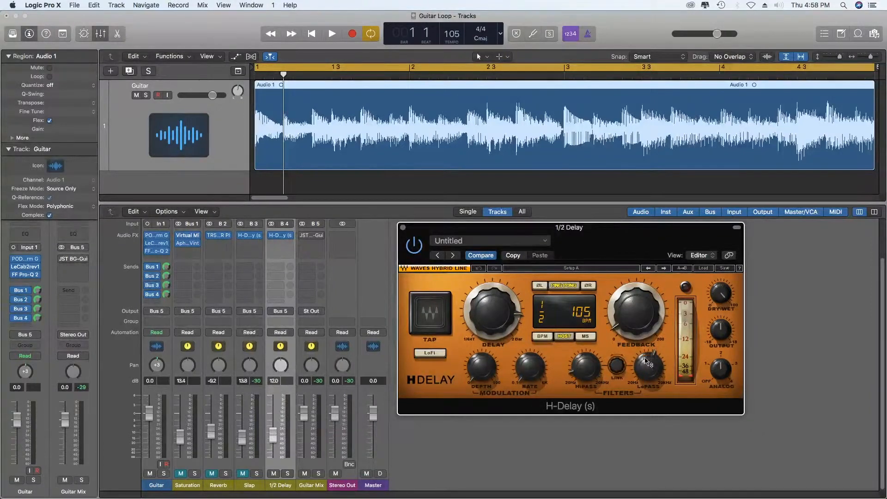
mouse_move(655, 350)
click(403, 227)
- Solo the 1/2 Delay channel and play the guitar loop to hear the half-note delay, then stop playback
click(286, 474)
key(space)
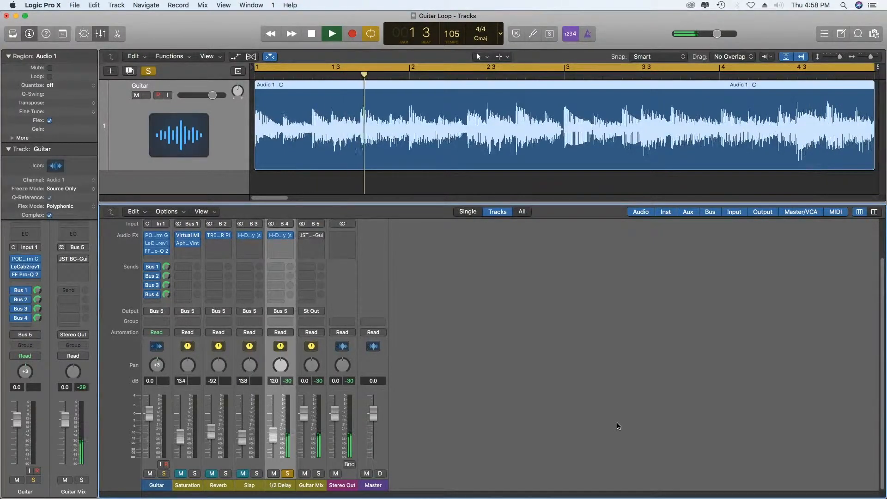
key(space)
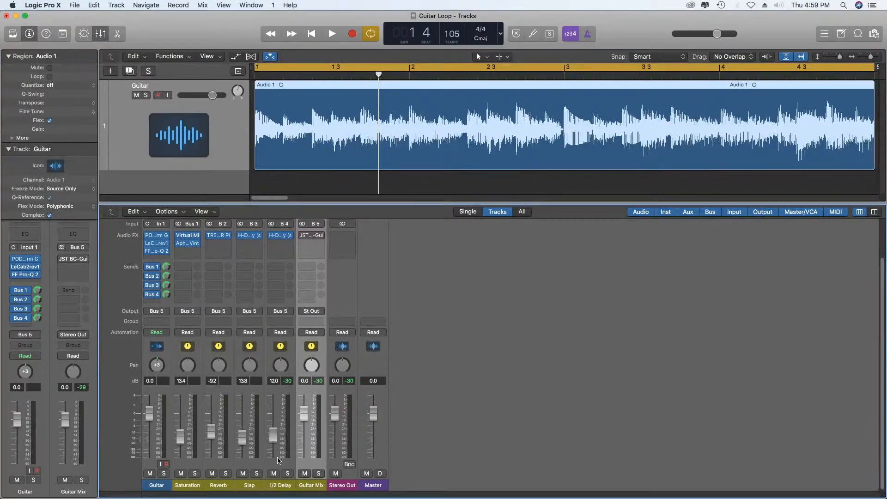
- Select the Guitar through 1/2 Delay channels, and open the Guitar Mix channel's JST BG-Guitars plug-in to examine its compression setting
drag(277, 464, 152, 466)
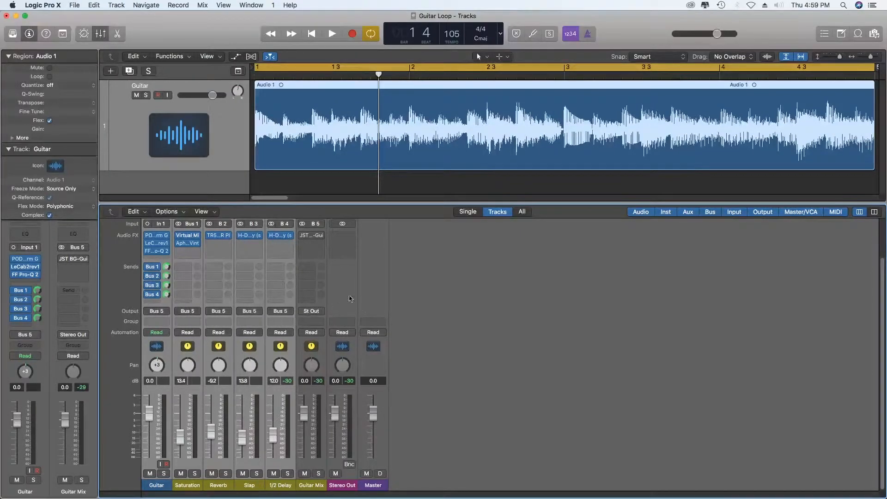
scroll(330, 271, up, 1)
click(318, 463)
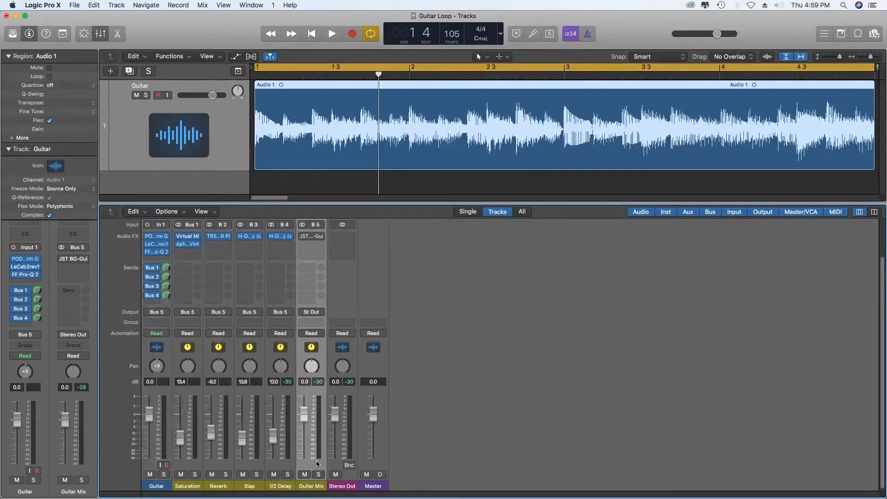
click(311, 236)
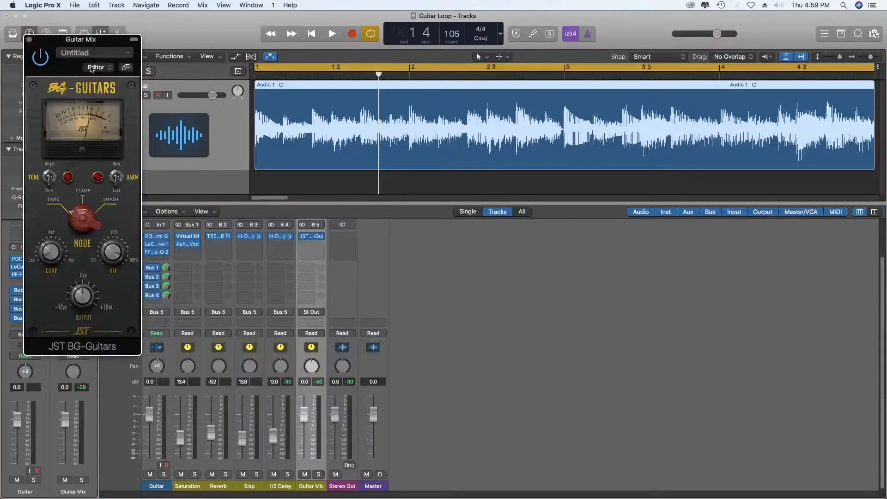
drag(87, 41, 532, 180)
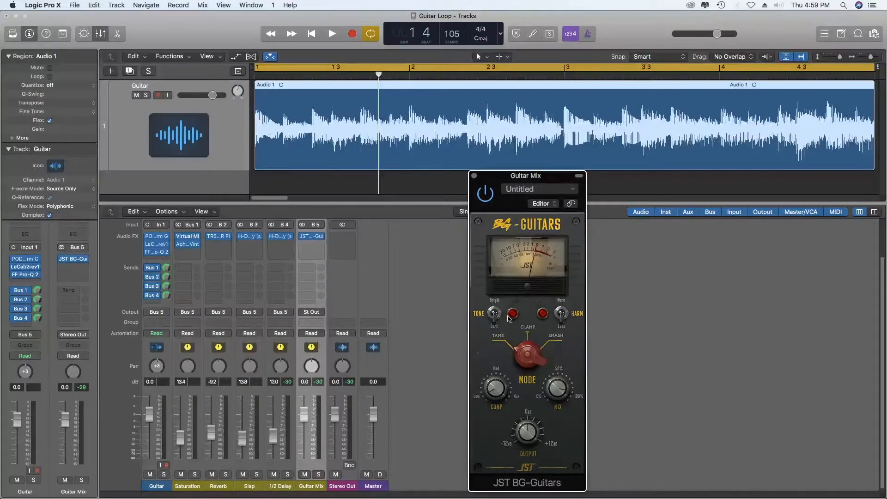
mouse_move(495, 397)
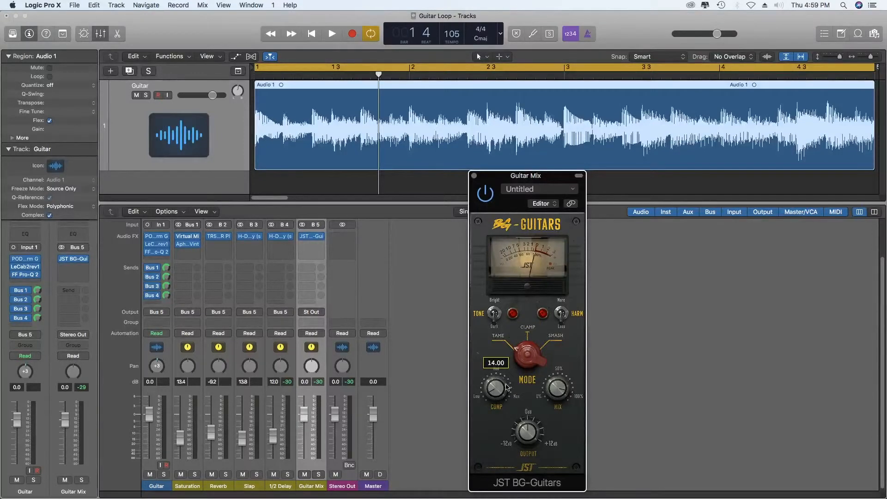